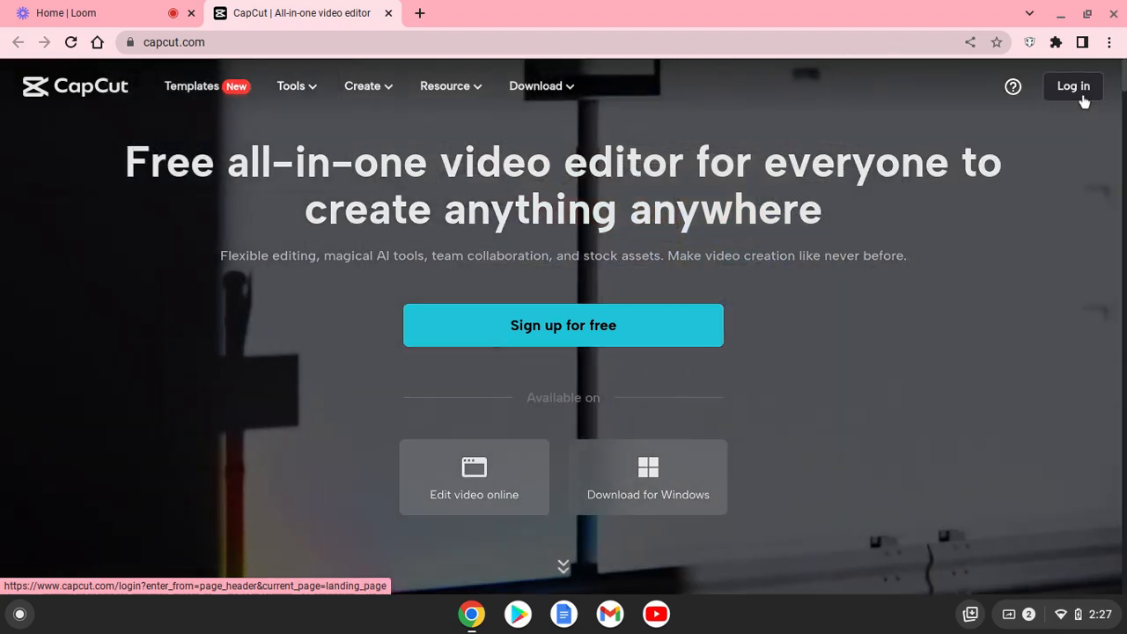
Log in to CapCut through Google with the second account in the account chooser.
left_click(1073, 86)
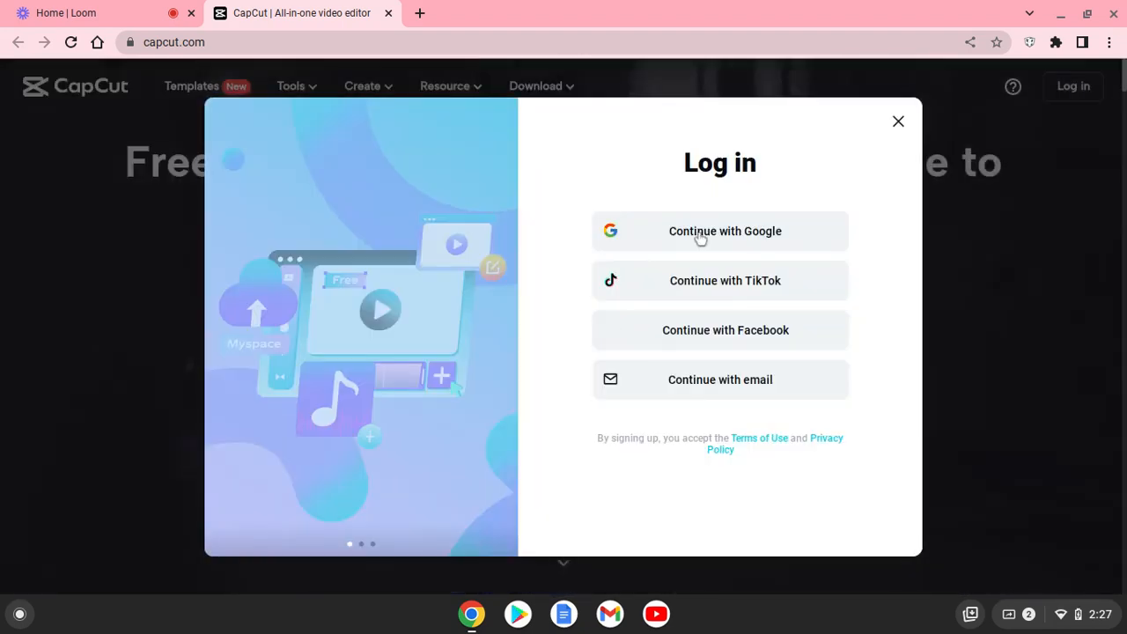
left_click(700, 234)
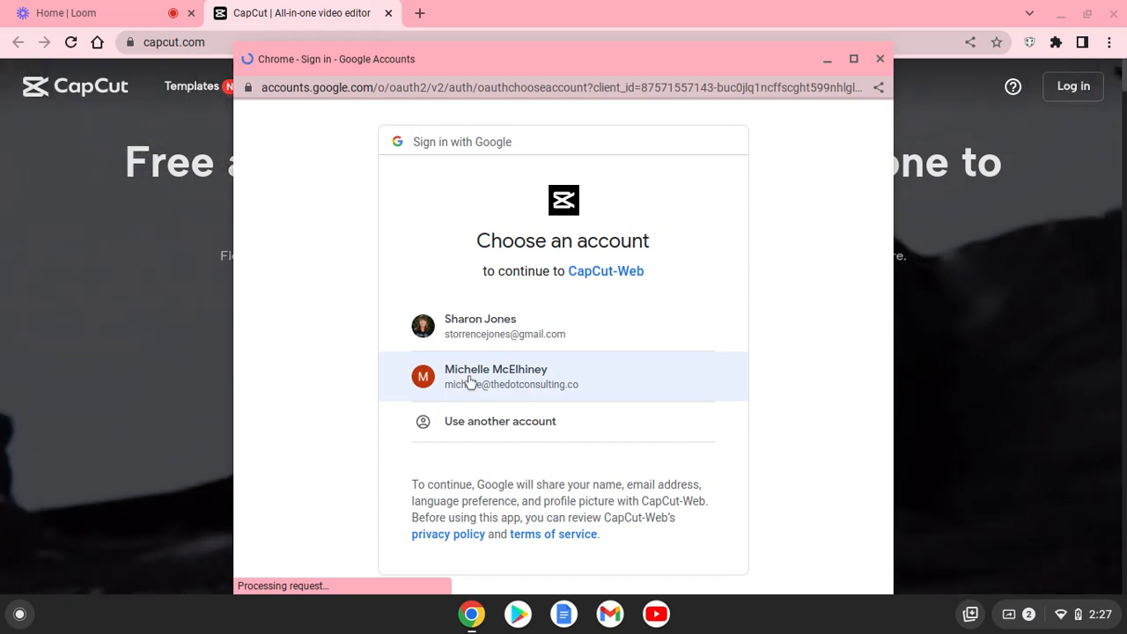
left_click(469, 381)
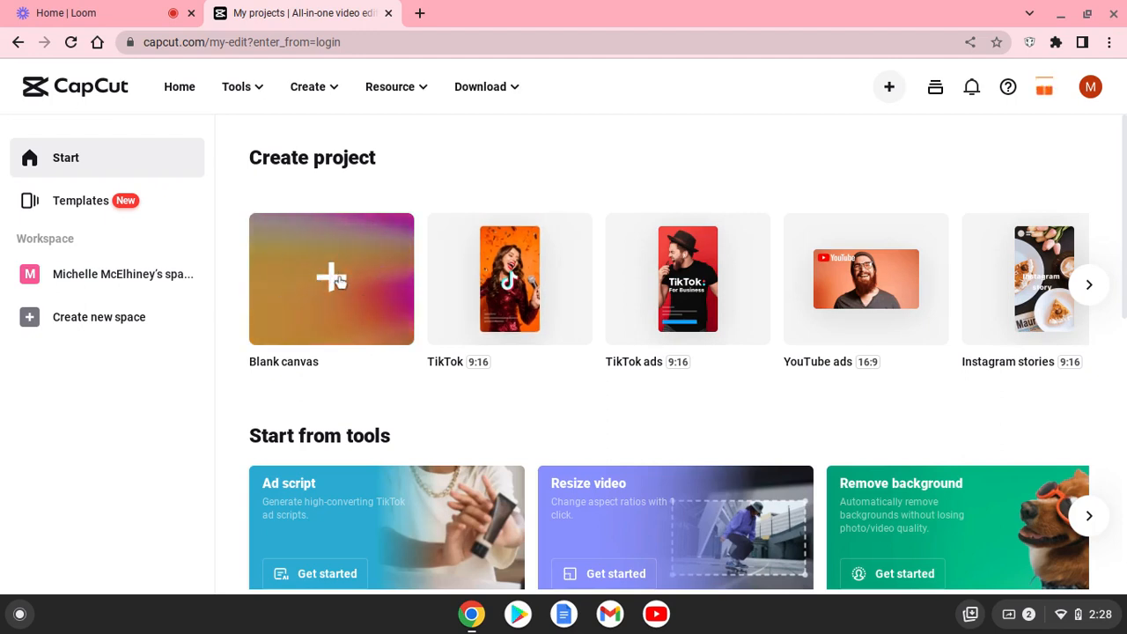
Create a blank canvas project, show its own project media and name it Garden Episode 1.
left_click(339, 280)
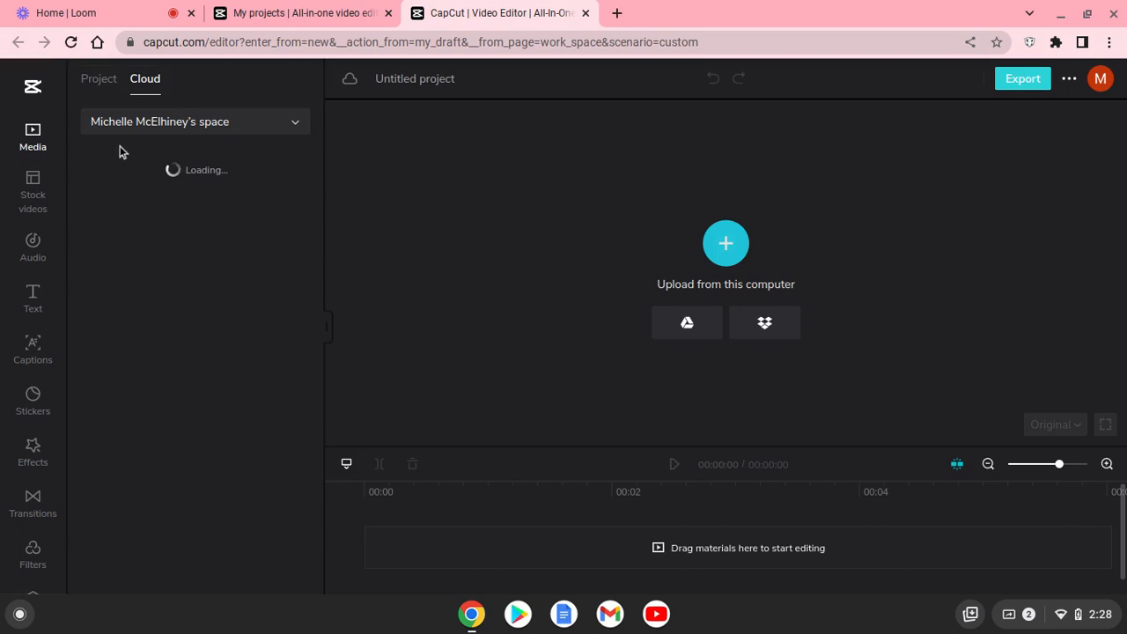
left_click(106, 92)
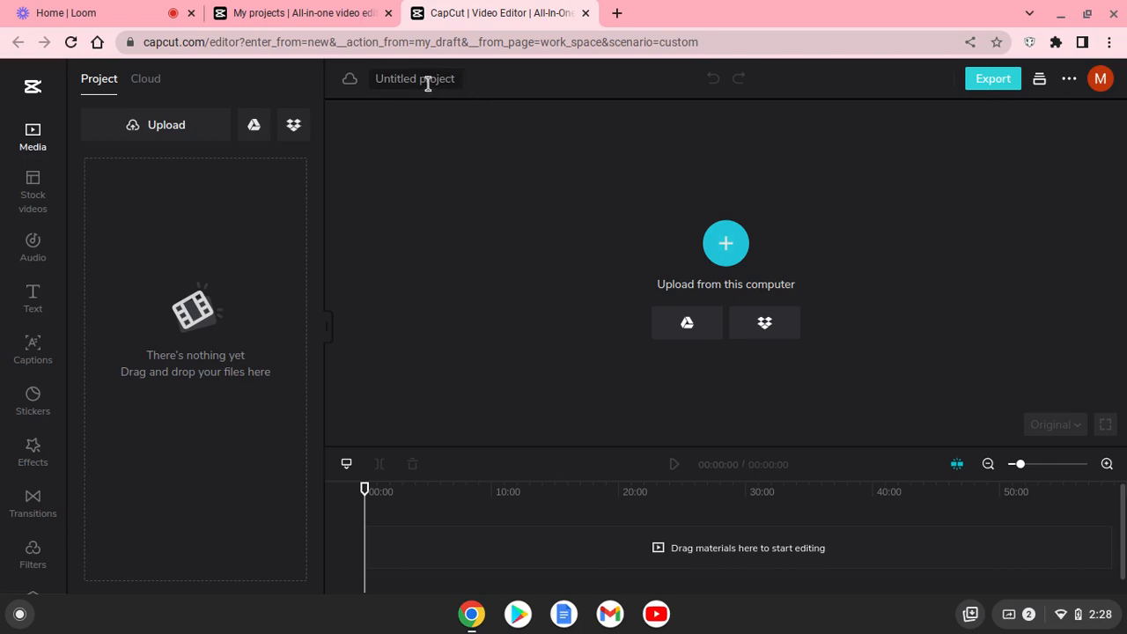
left_click(428, 84)
type("Garden Episode 1")
key("Return")
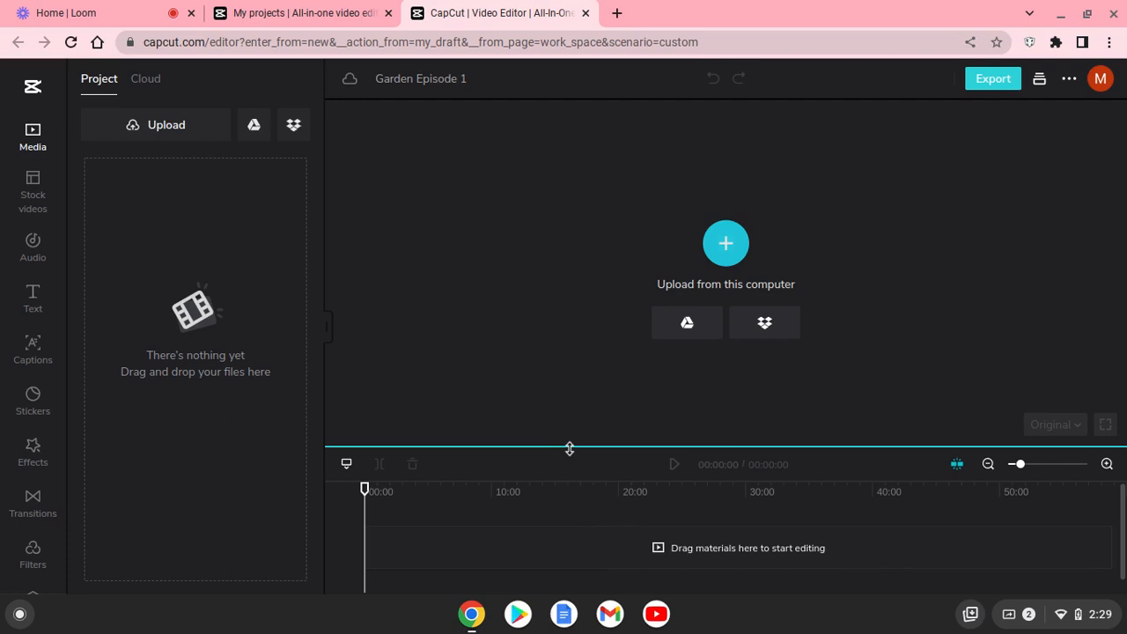
Enlarge the timeline area and upload garden.jpeg from the Downloads folder into the project media.
left_click_drag(570, 449, 593, 361)
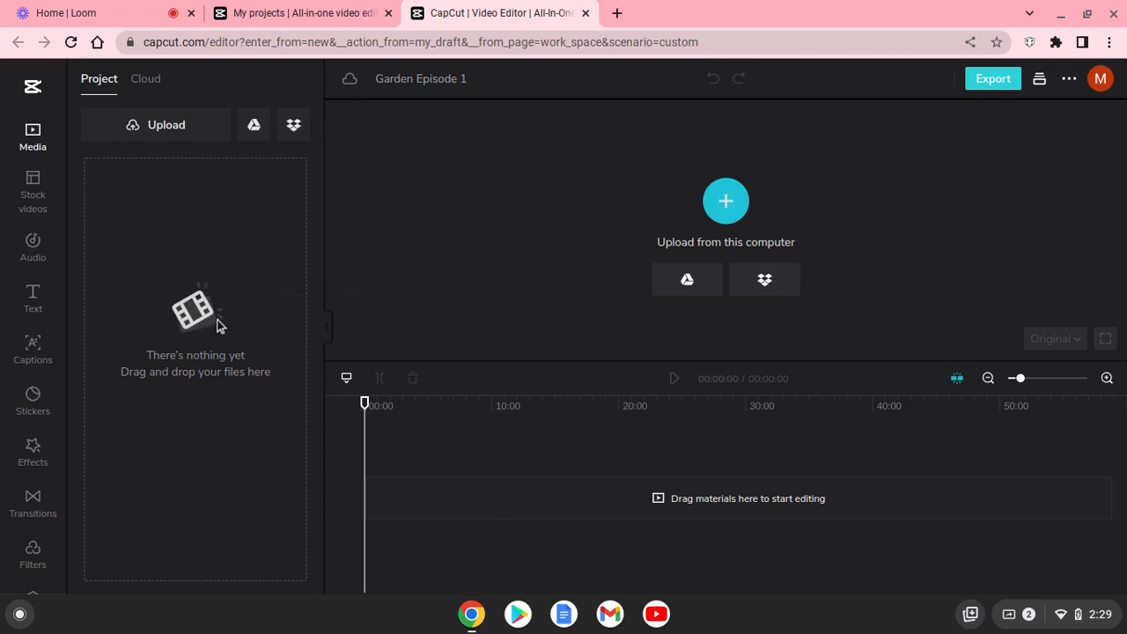
left_click(169, 127)
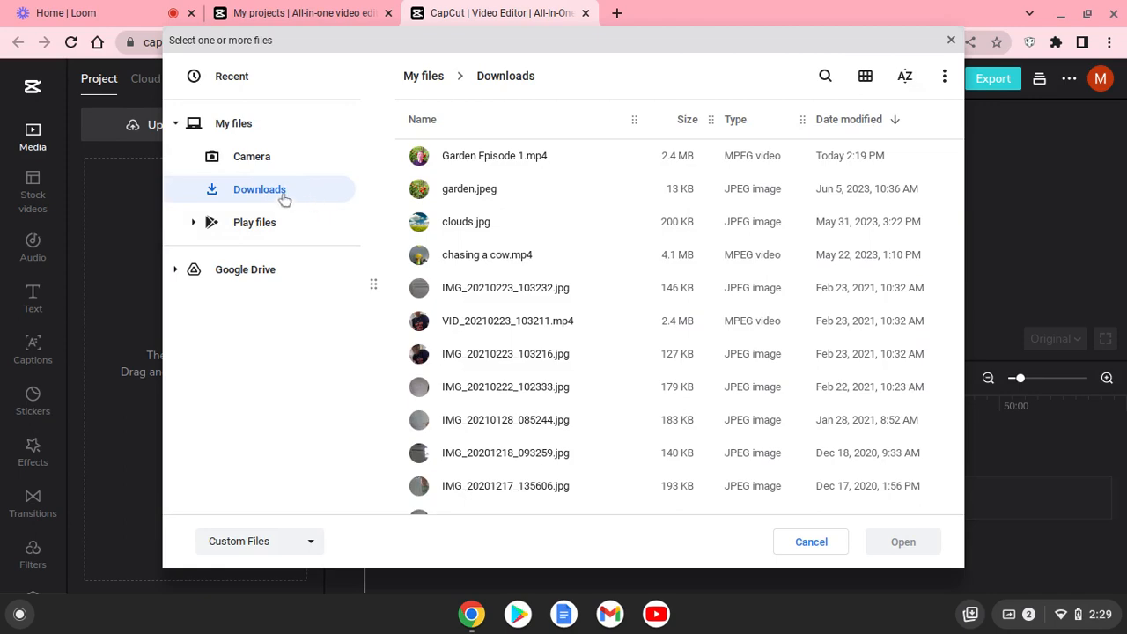
left_click(460, 191)
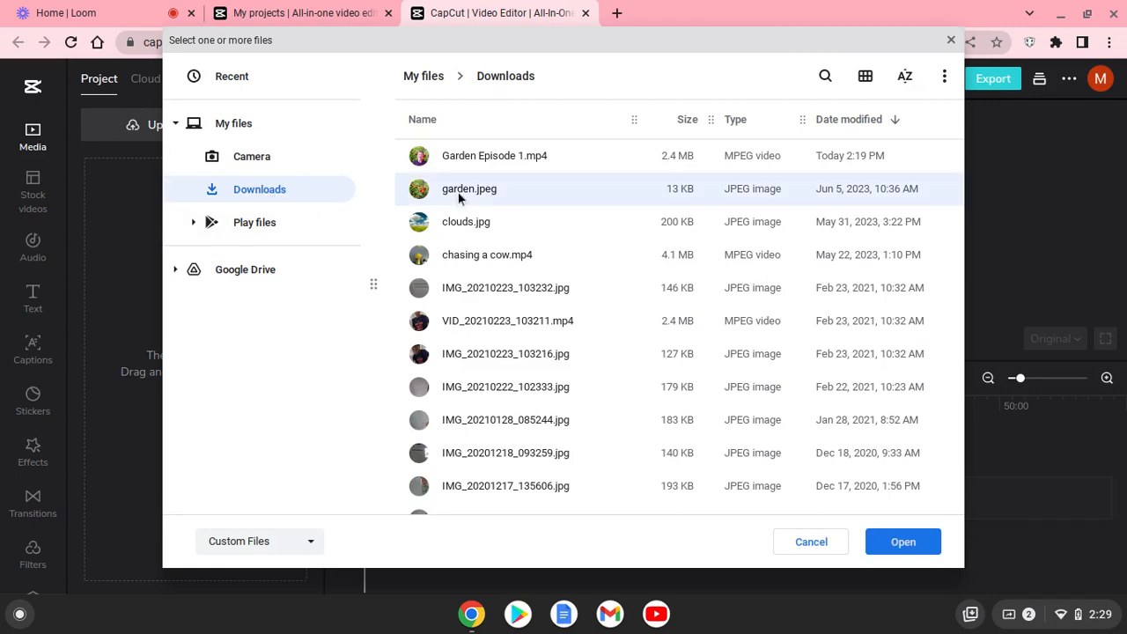
left_click(923, 549)
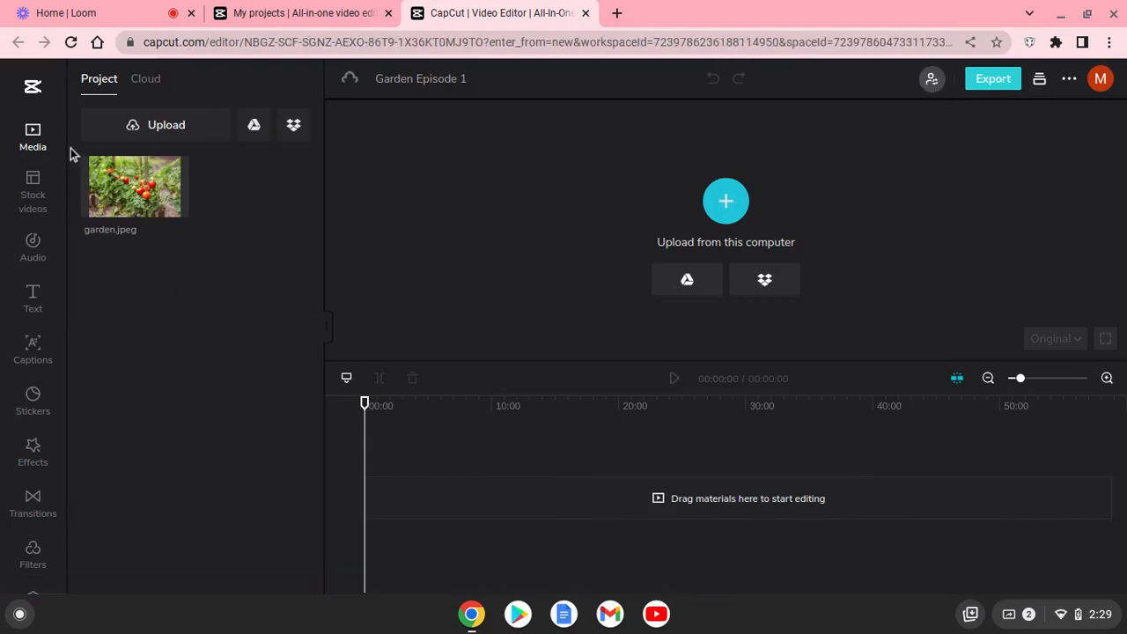
Upload the video garden ep 1.mp4 from the Camera folder into the project media.
left_click(203, 134)
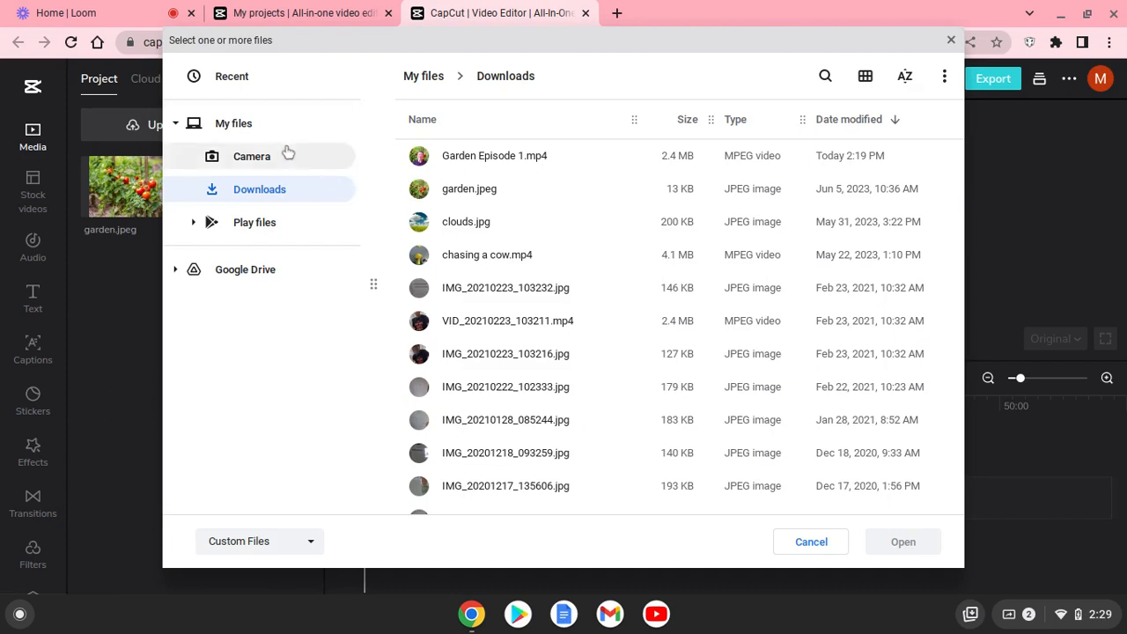
left_click(260, 158)
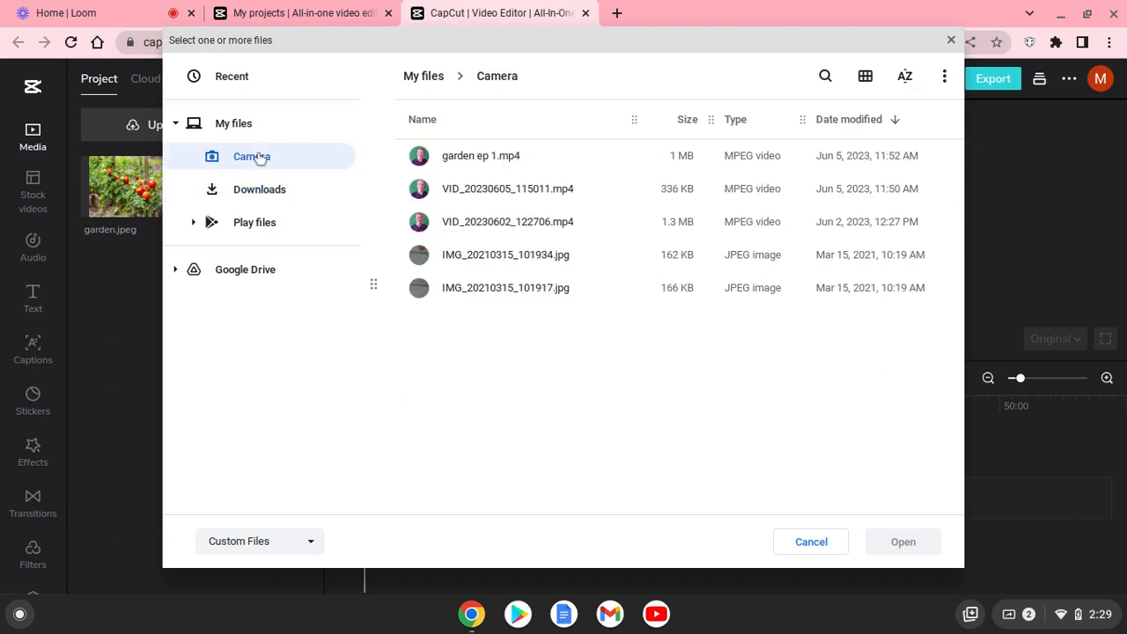
left_click(476, 156)
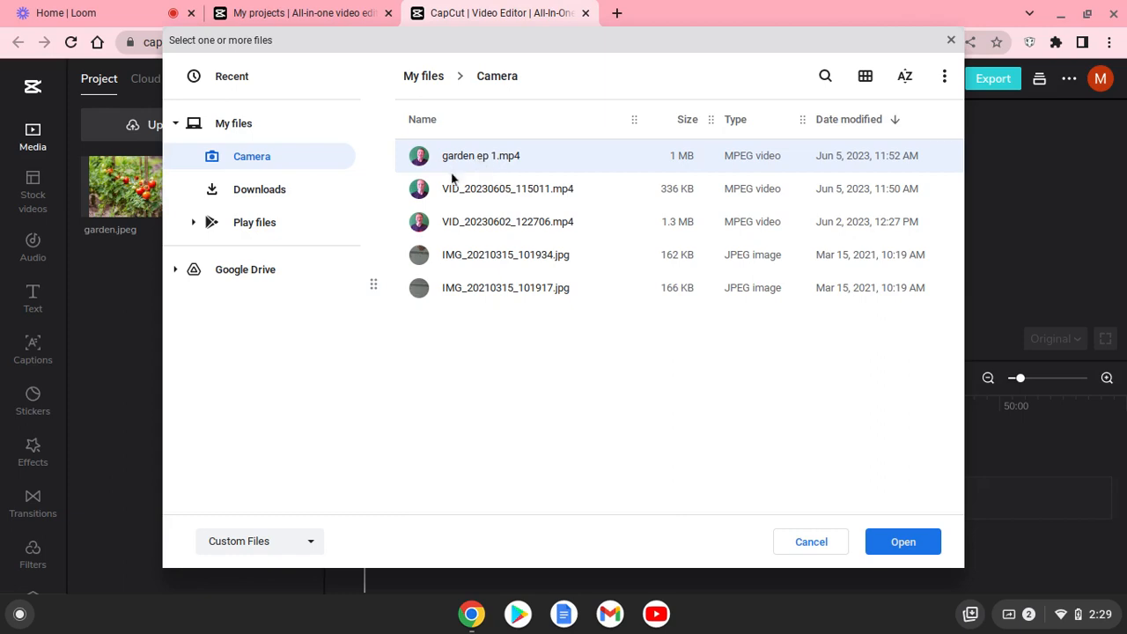
left_click(881, 543)
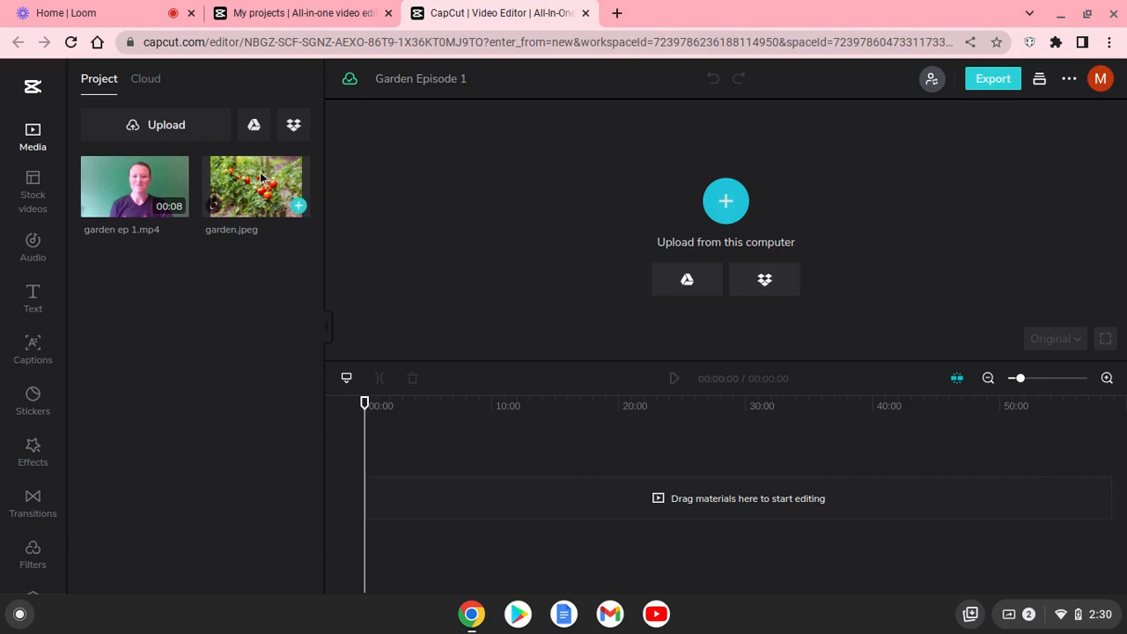
Place the garden.jpeg image at the start of the timeline's main track.
mouse_move(261, 177)
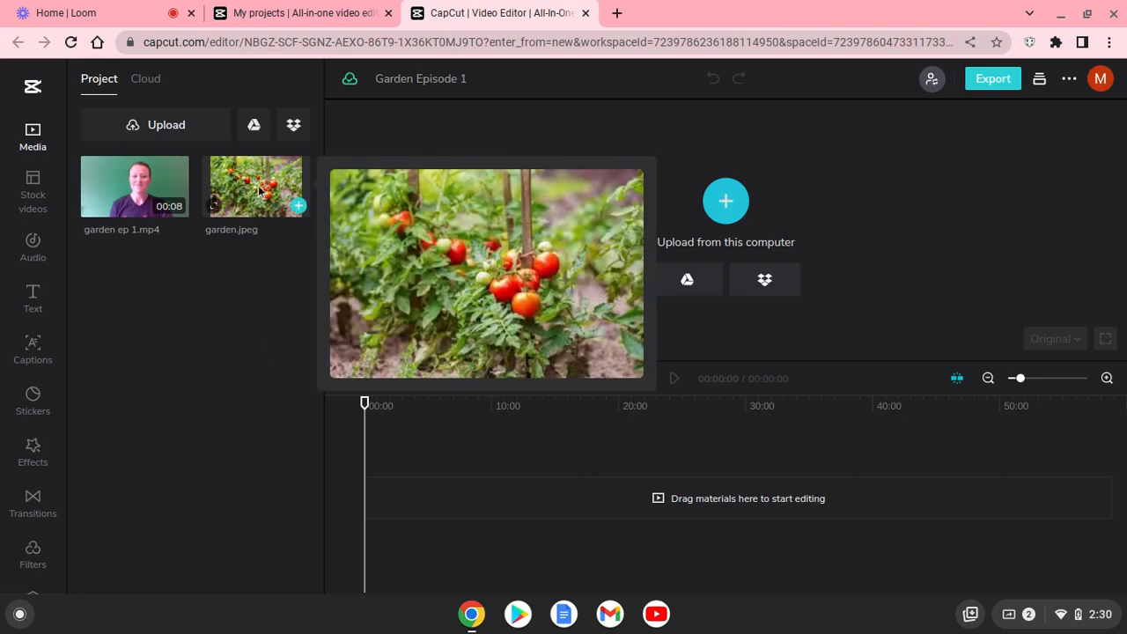
left_click_drag(259, 190, 423, 450)
left_click_drag(431, 476, 444, 512)
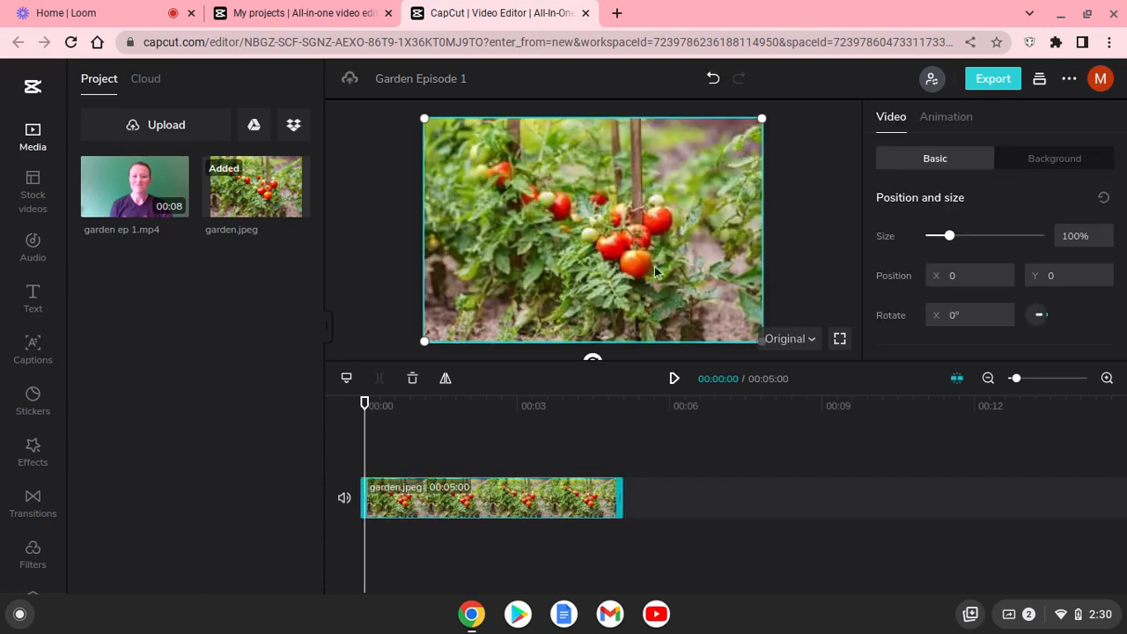
Place garden ep 1.mp4 on a track above the garden image and align its start with 00:00.
mouse_move(160, 163)
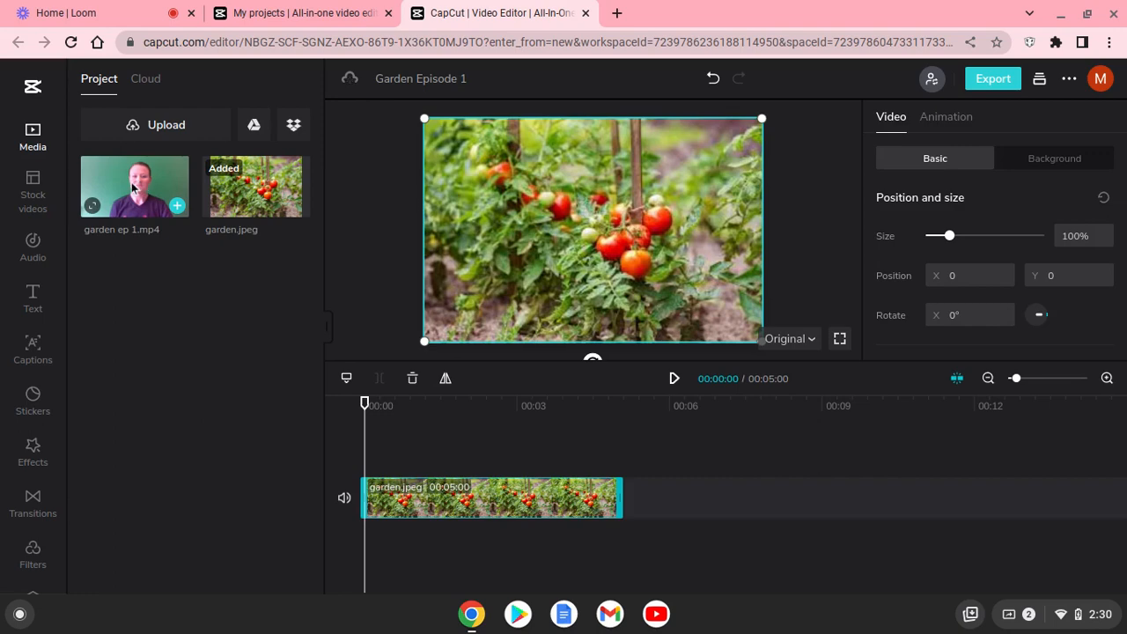
mouse_move(131, 188)
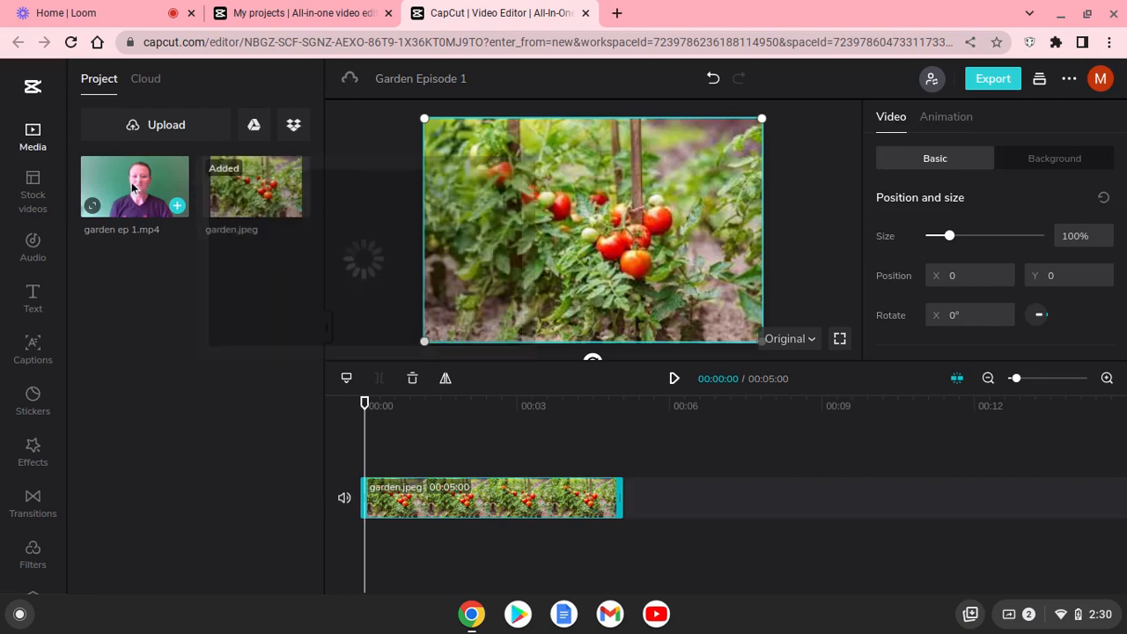
left_click_drag(133, 188, 432, 455)
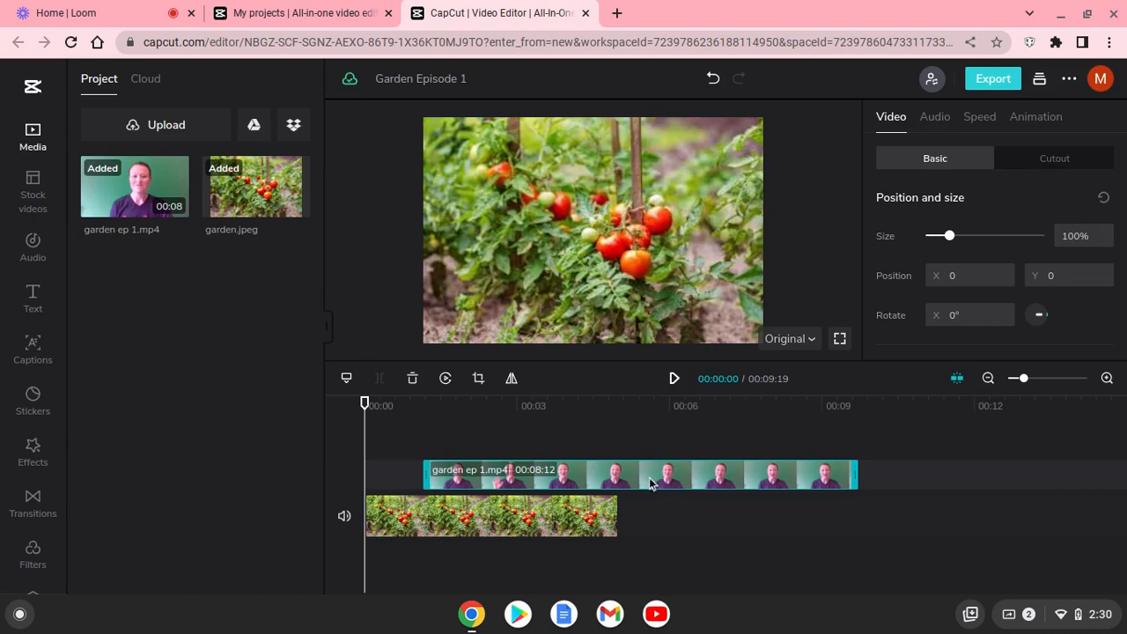
left_click_drag(650, 484, 593, 479)
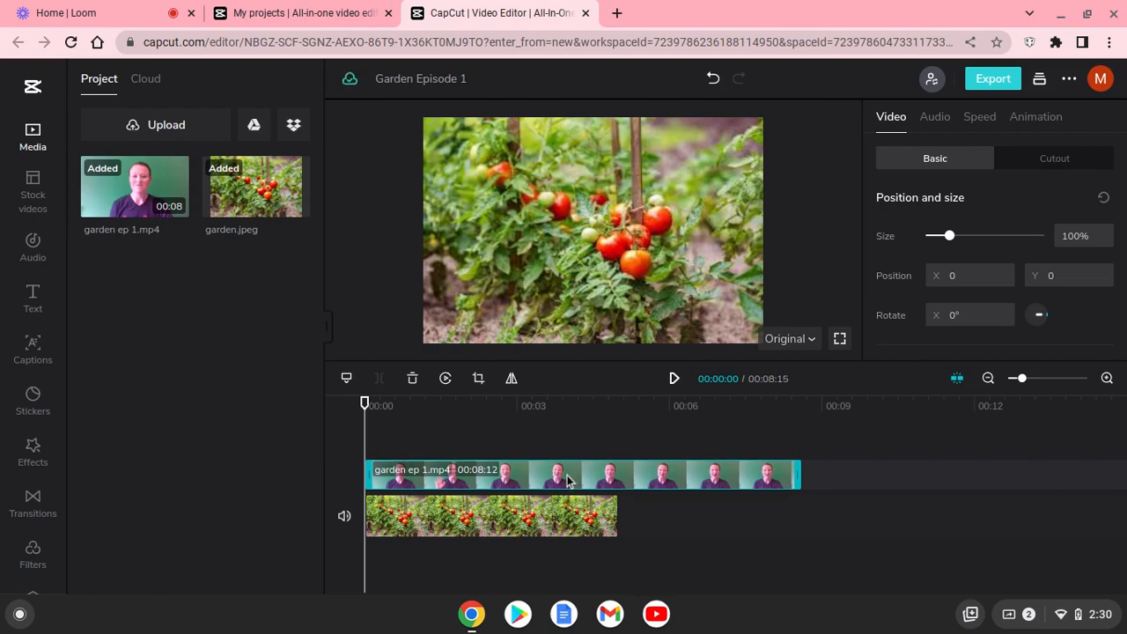
left_click_drag(566, 480, 561, 483)
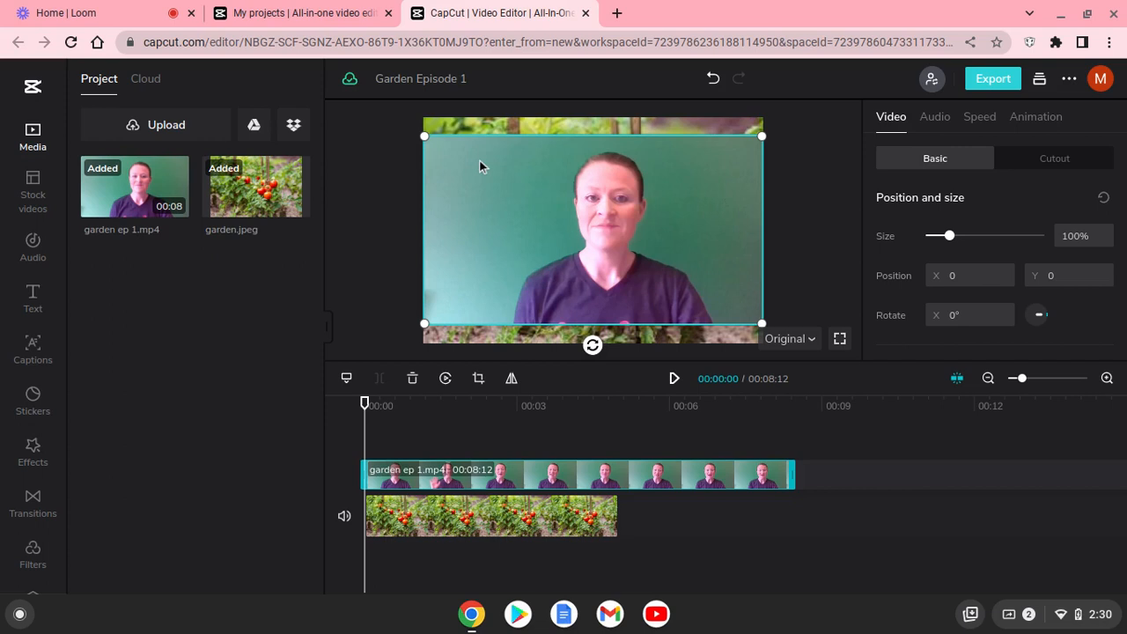
Extend the garden.jpeg clip to 00:08:11 so it spans the length of the video above it.
left_click(513, 526)
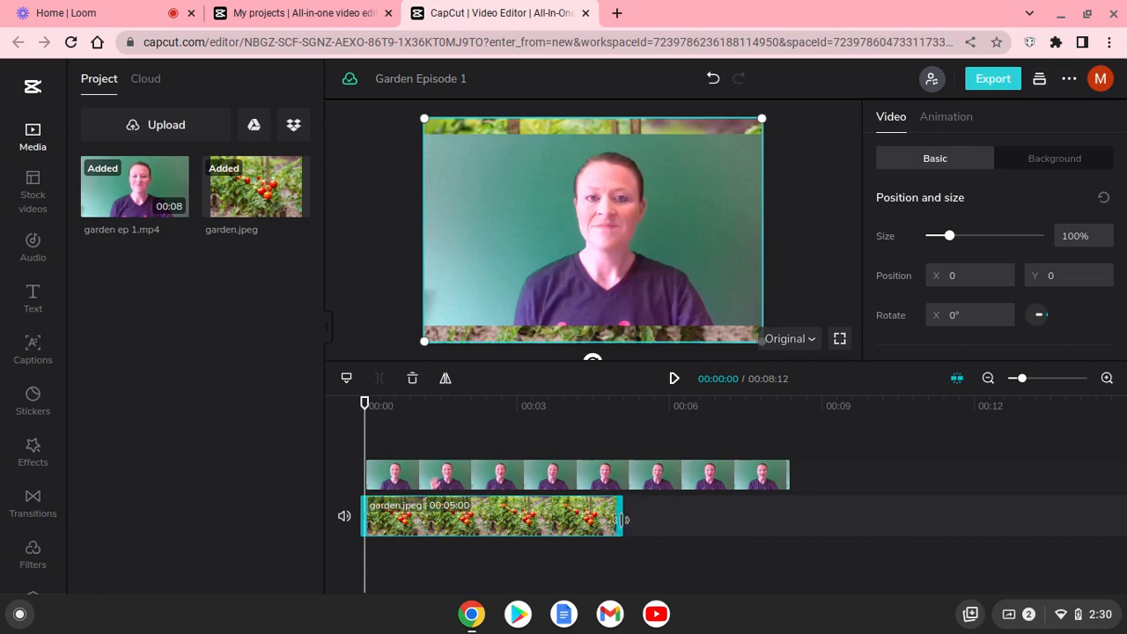
left_click_drag(620, 520, 793, 525)
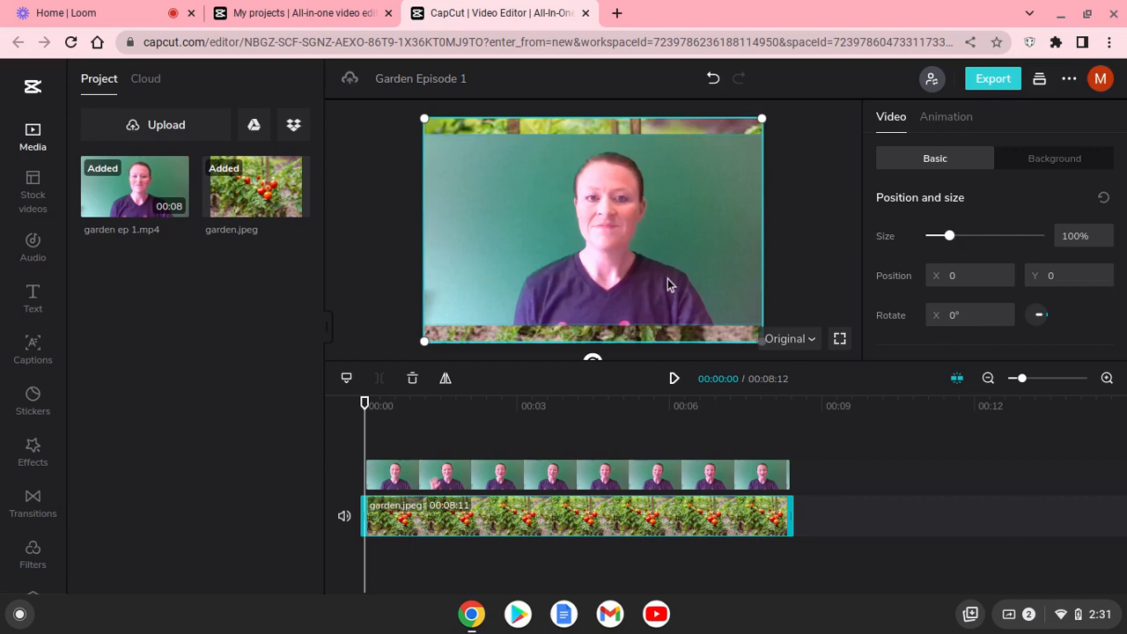
Turn on Cutout for the garden ep 1.mp4 clip to remove the background behind the speaker.
left_click(577, 480)
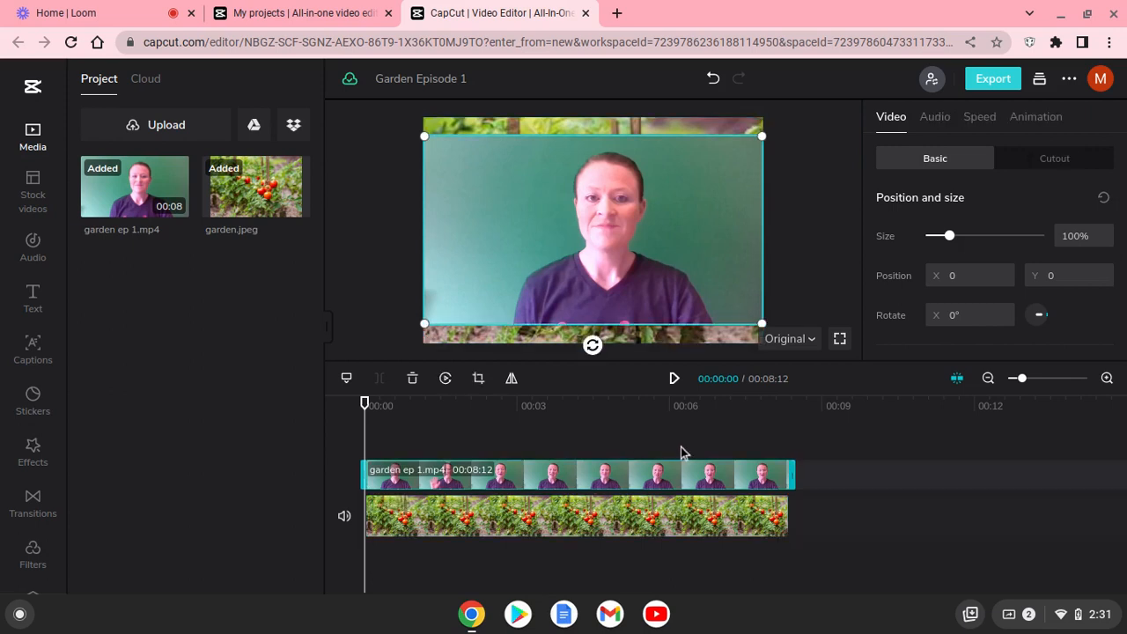
left_click(1068, 160)
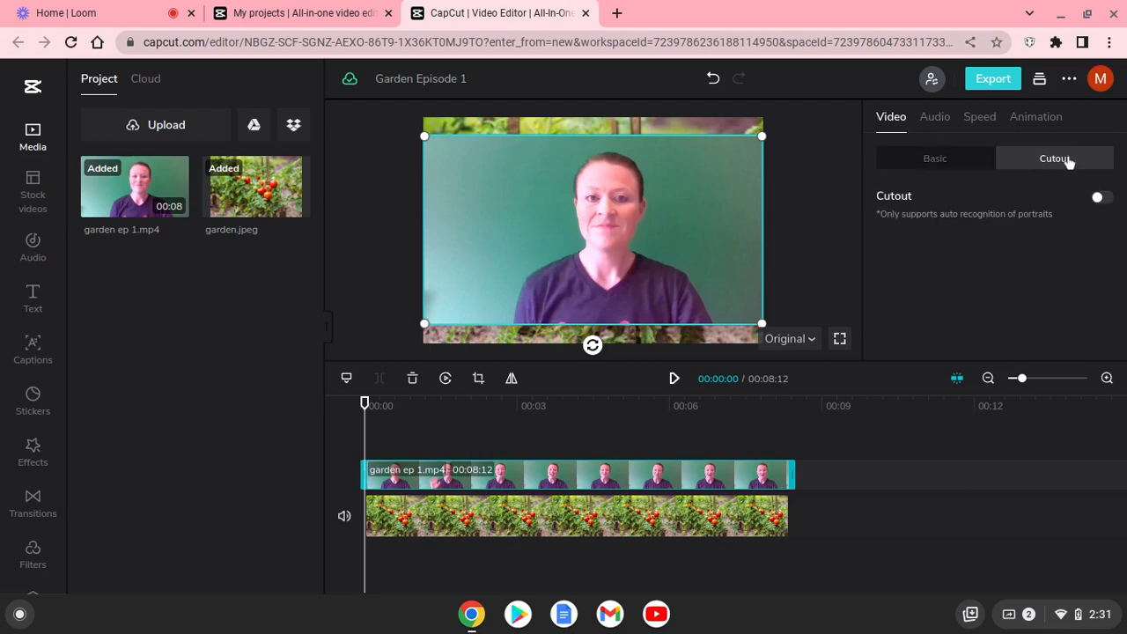
left_click(1106, 200)
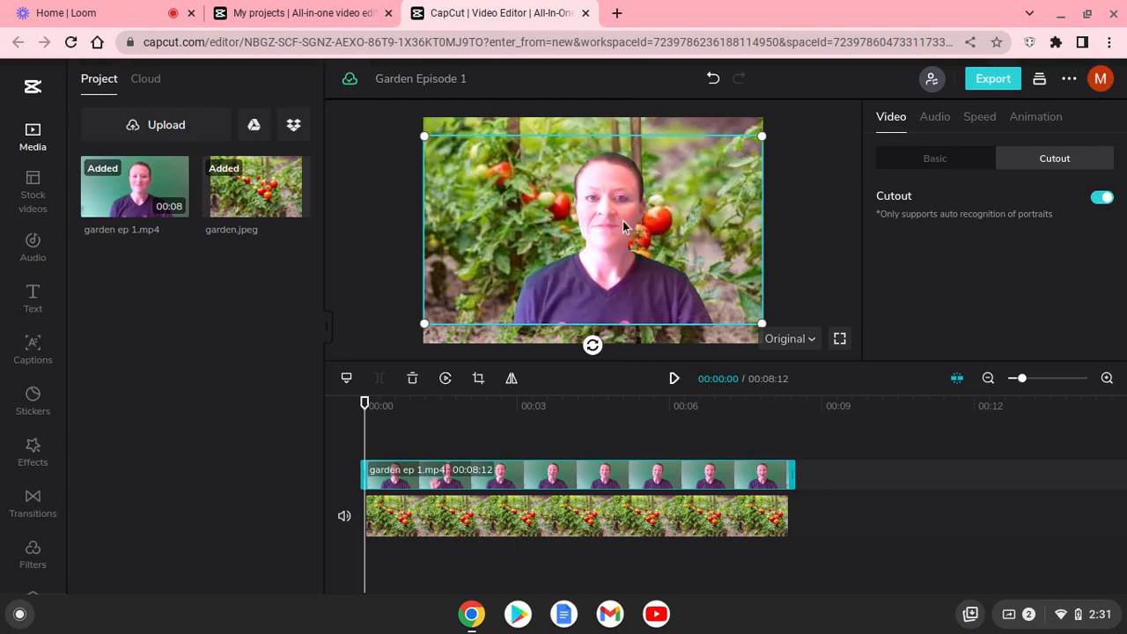
Move the speaker cutout down to the lower edge of the garden image and play part of the result.
left_click_drag(623, 224, 623, 236)
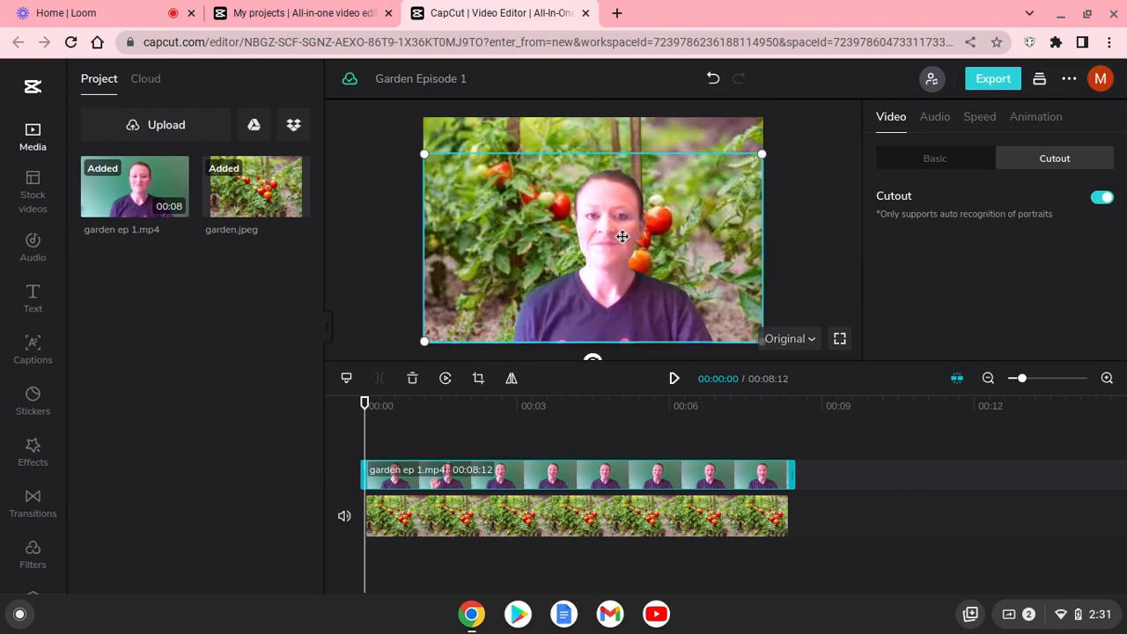
left_click(797, 244)
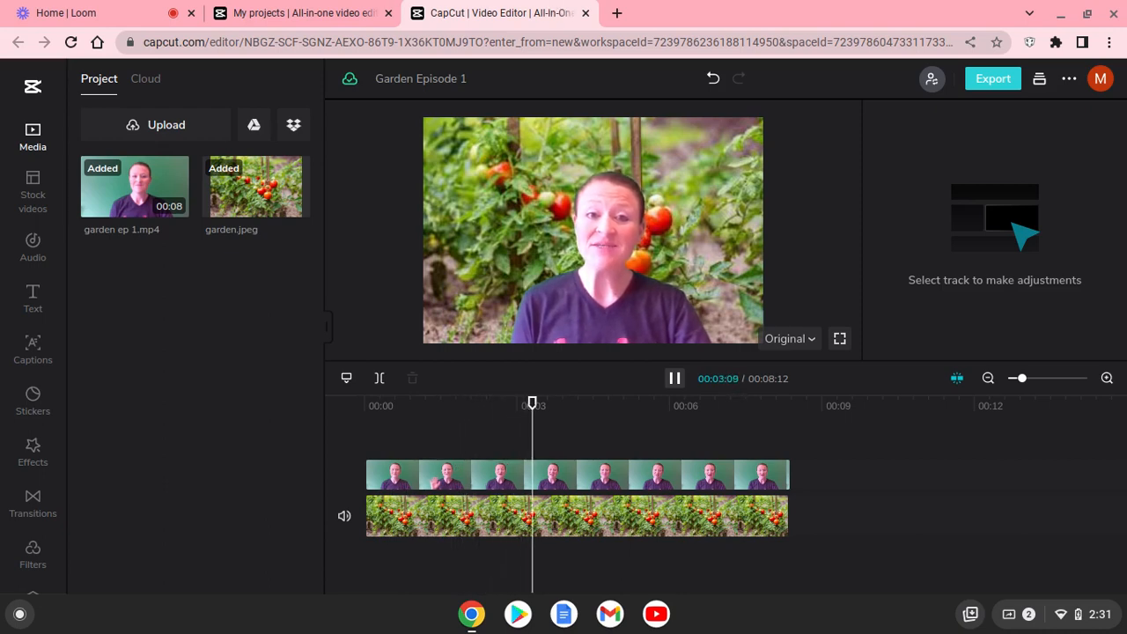
left_click(674, 378)
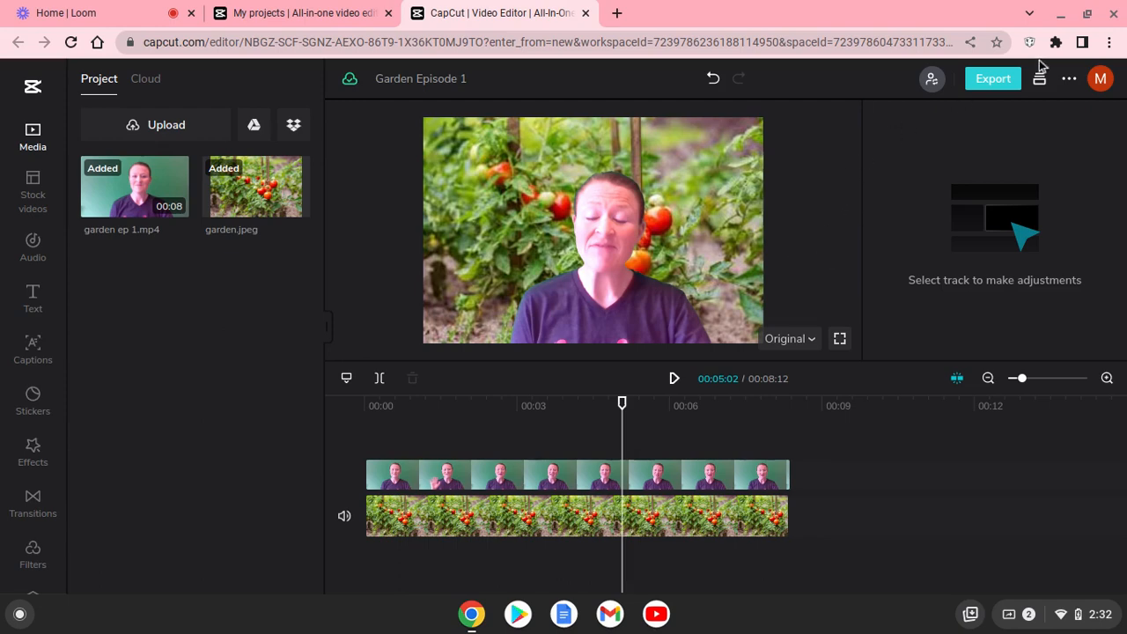
Export the project as Garden Episode 1 at 720p, then play and download the finished video.
left_click(994, 79)
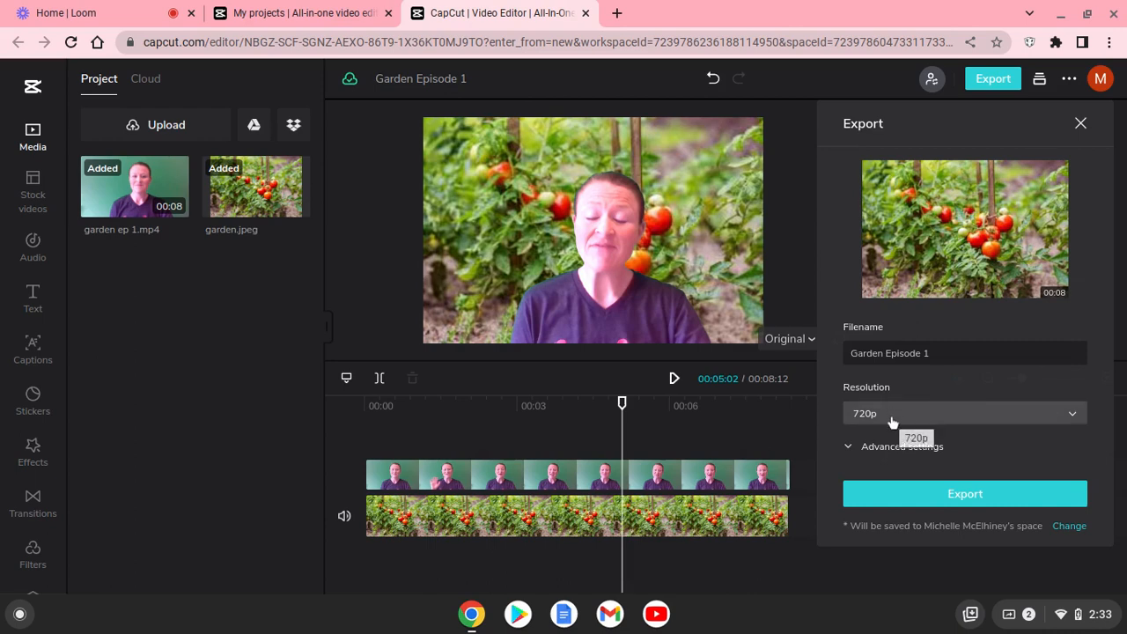
left_click(958, 496)
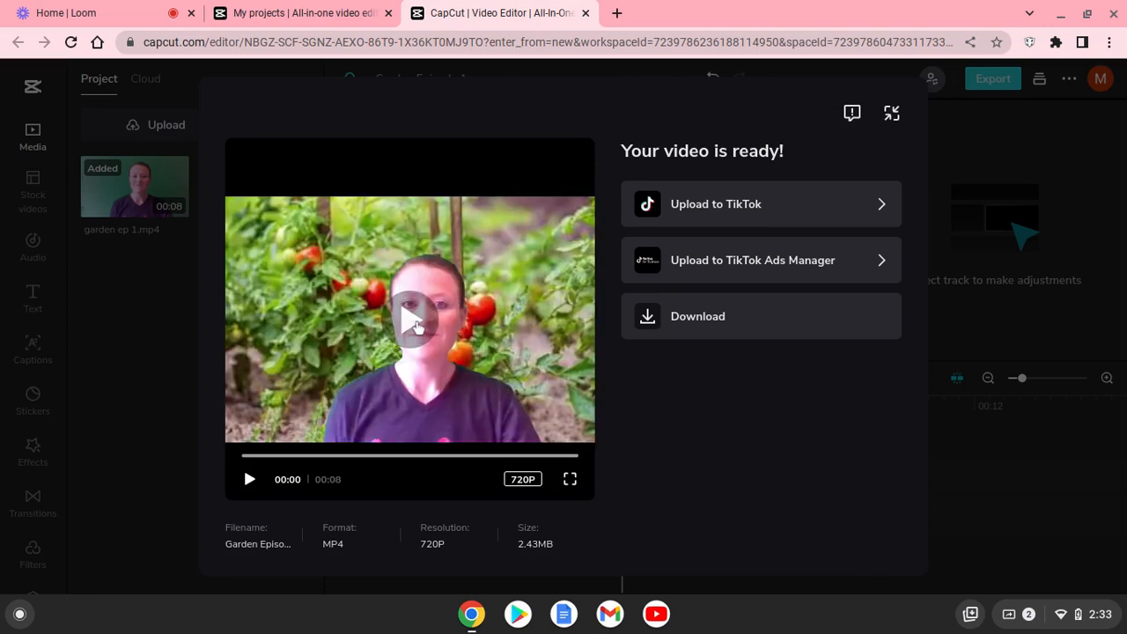
left_click(415, 324)
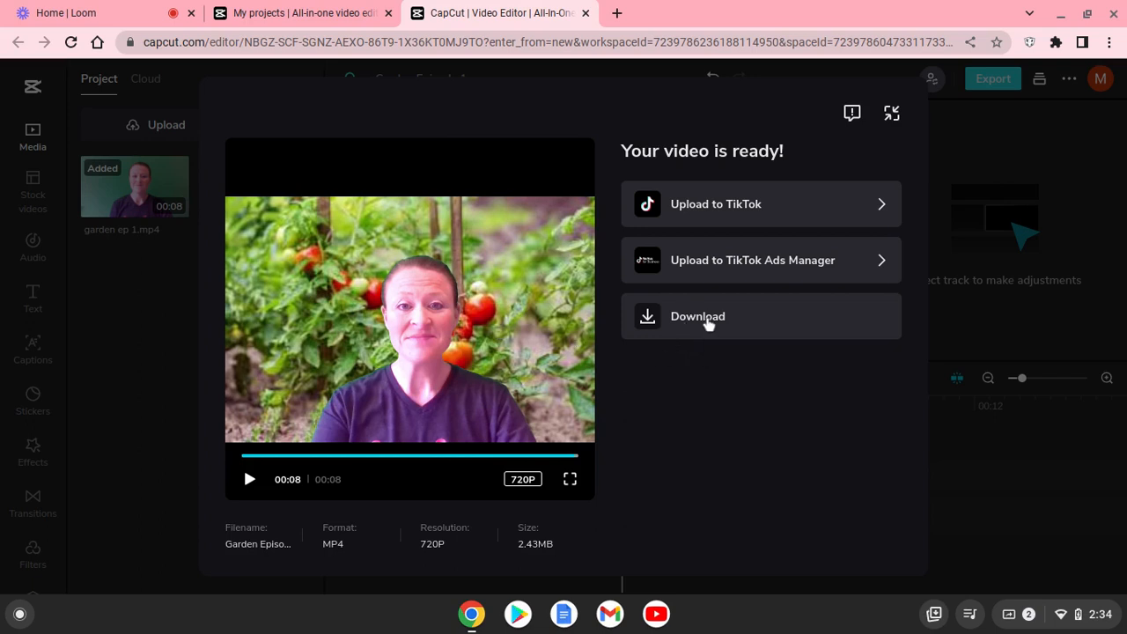
left_click(709, 323)
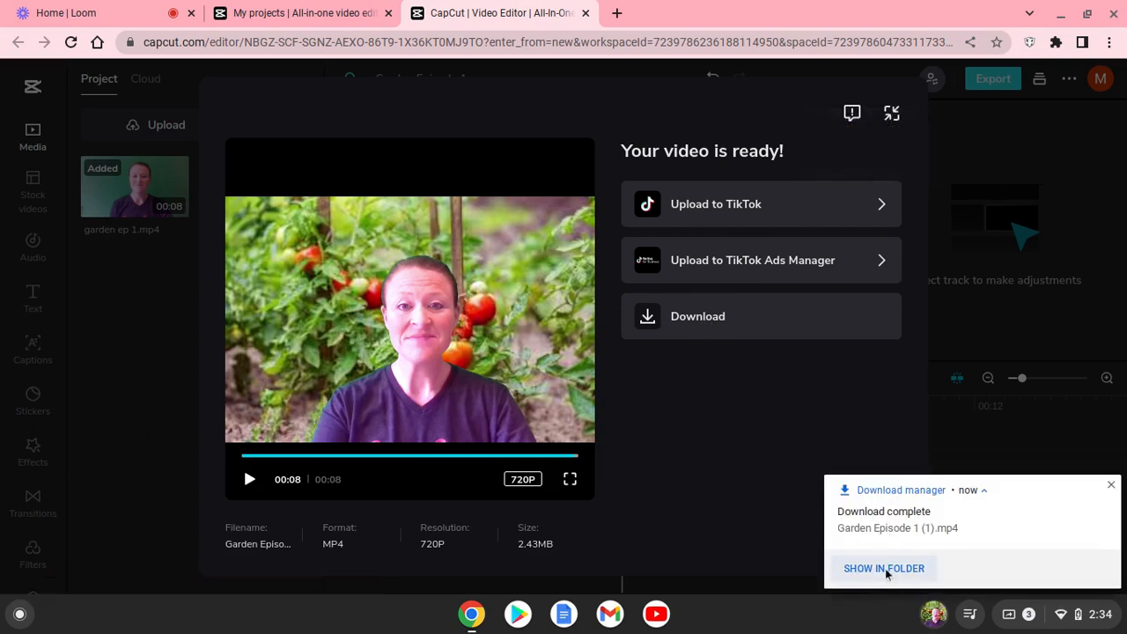
Show the downloaded Garden Episode 1 (1).mp4 in its folder, play a moment of it and close the player.
left_click(884, 568)
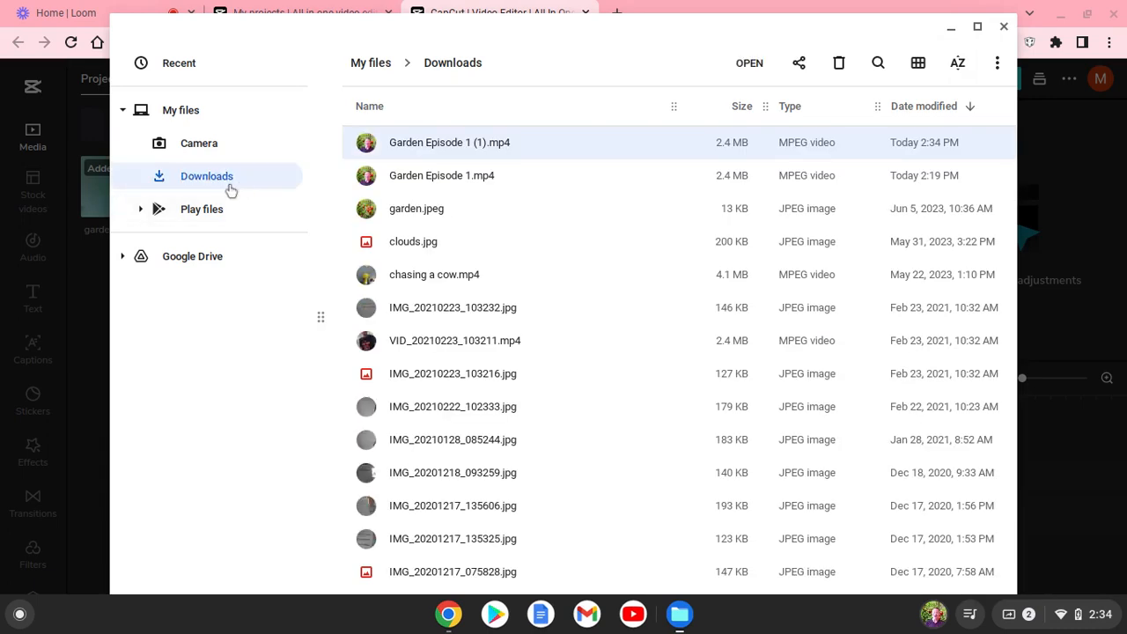
double_click(449, 146)
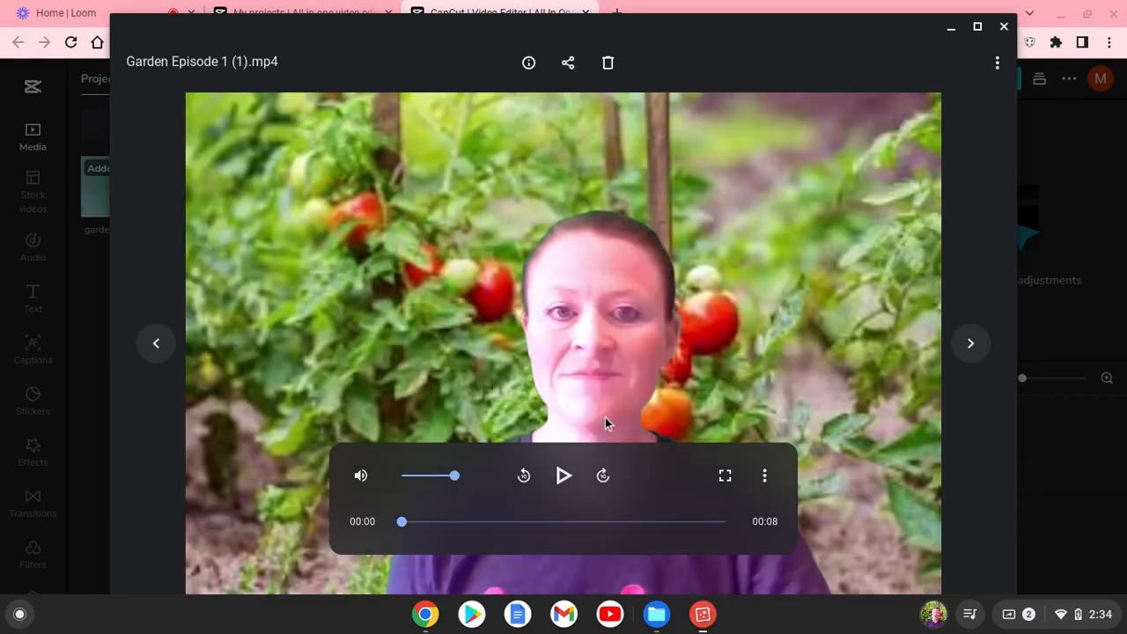
left_click(565, 477)
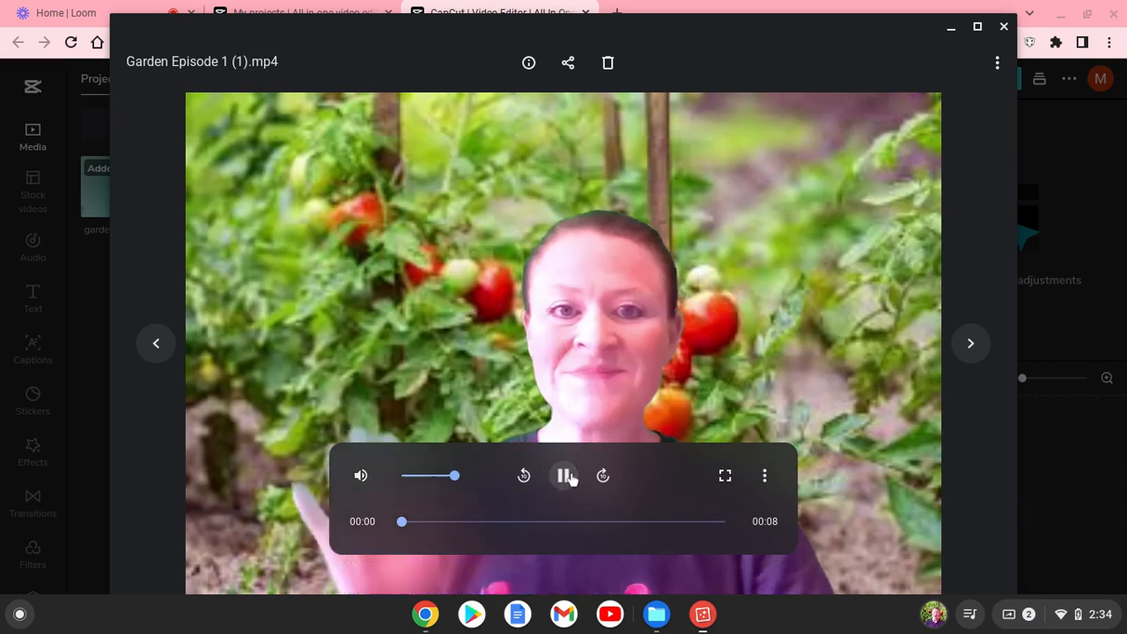
left_click(566, 477)
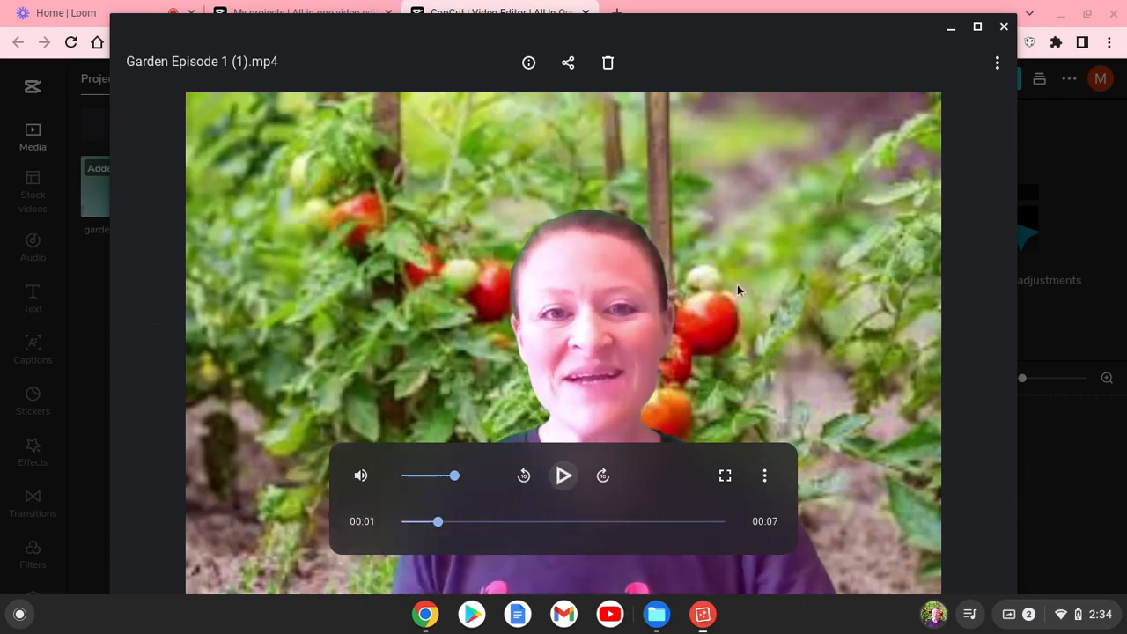
left_click(1005, 27)
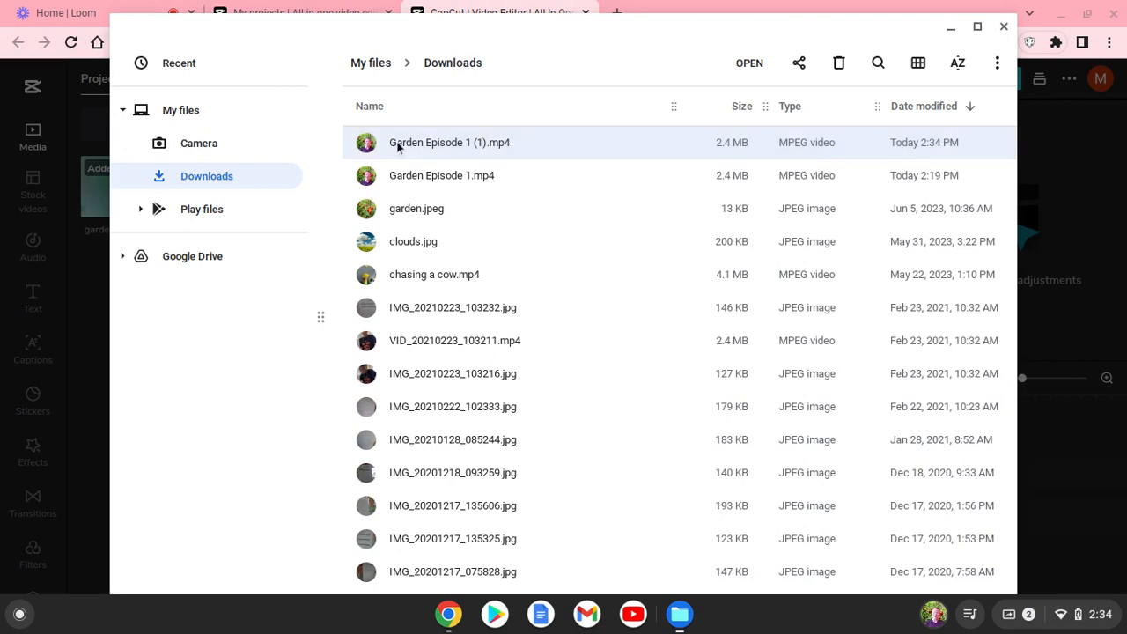
Try to copy Garden Episode 1 (1).mp4 from Downloads to My Drive in Google Drive, and close the file window.
left_click_drag(405, 153, 324, 186)
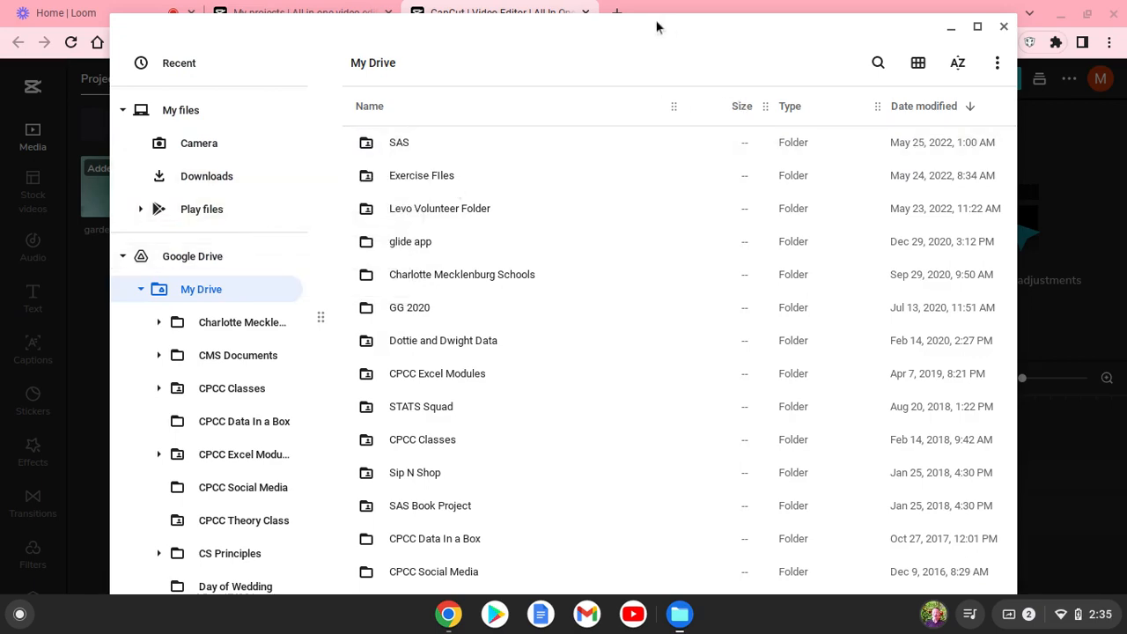
left_click(1004, 27)
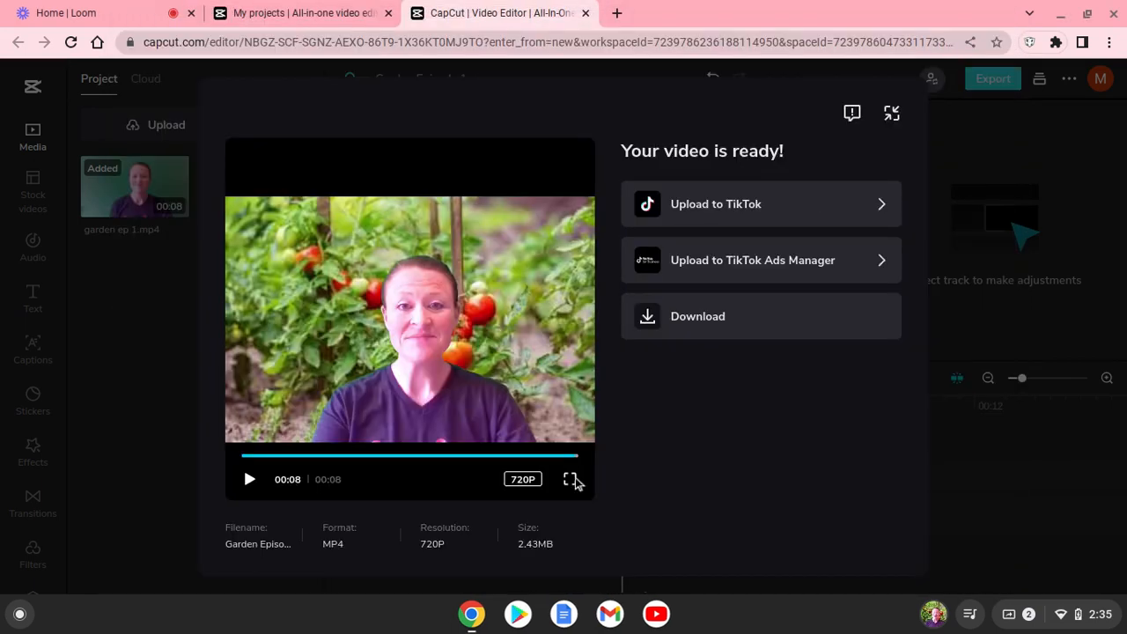